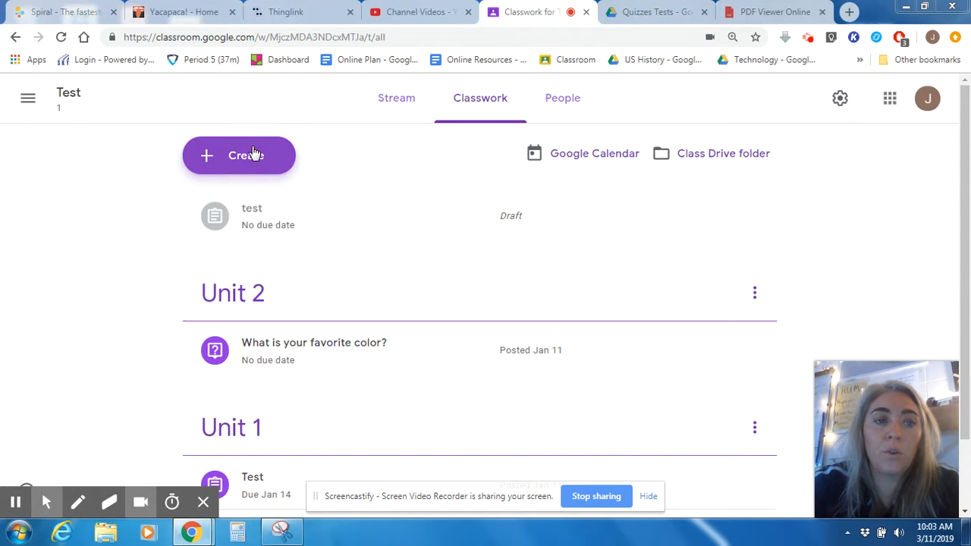
- Create a new assignment in the Test class and title it "Test Kami"
{"action": "left_click", "coordinate": [231, 155]}
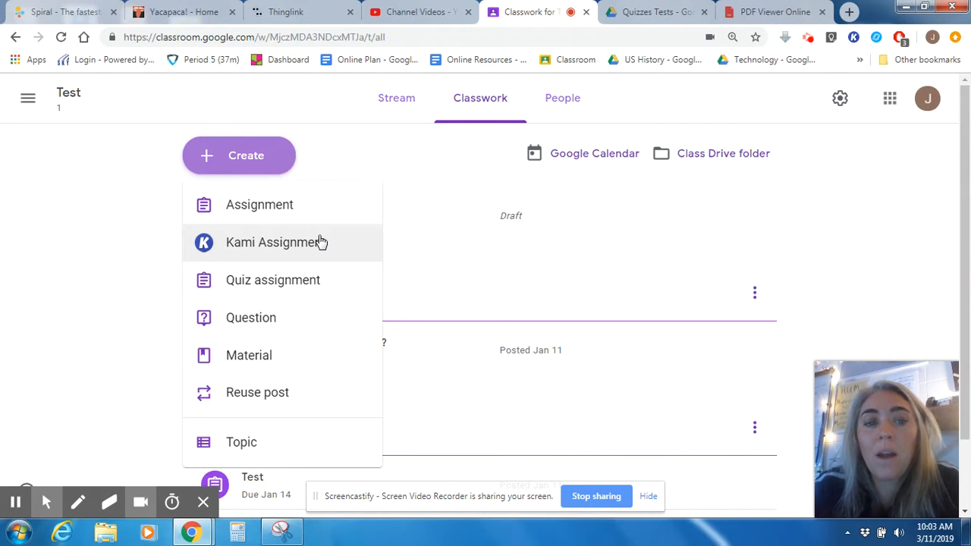
{"action": "left_click", "coordinate": [246, 210]}
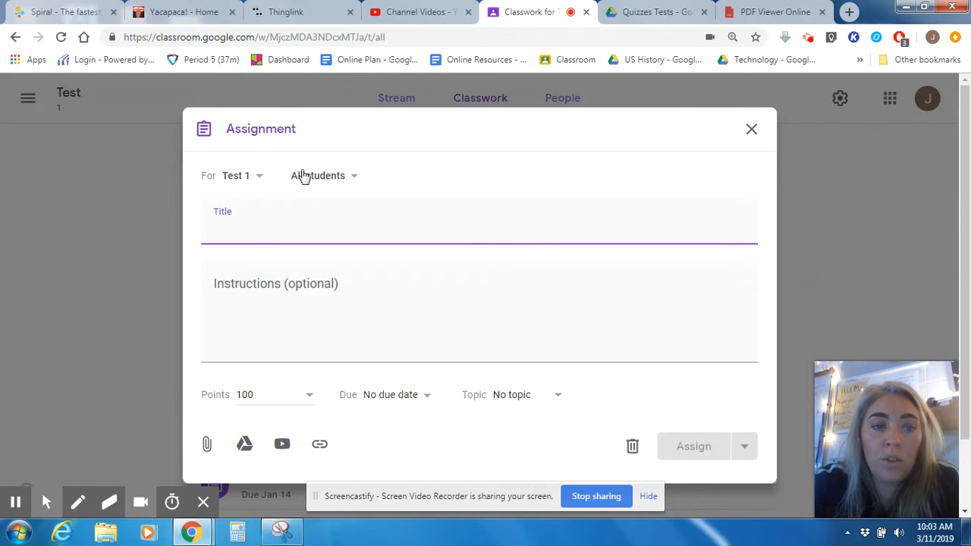
{"action": "type", "text": "Tes"}
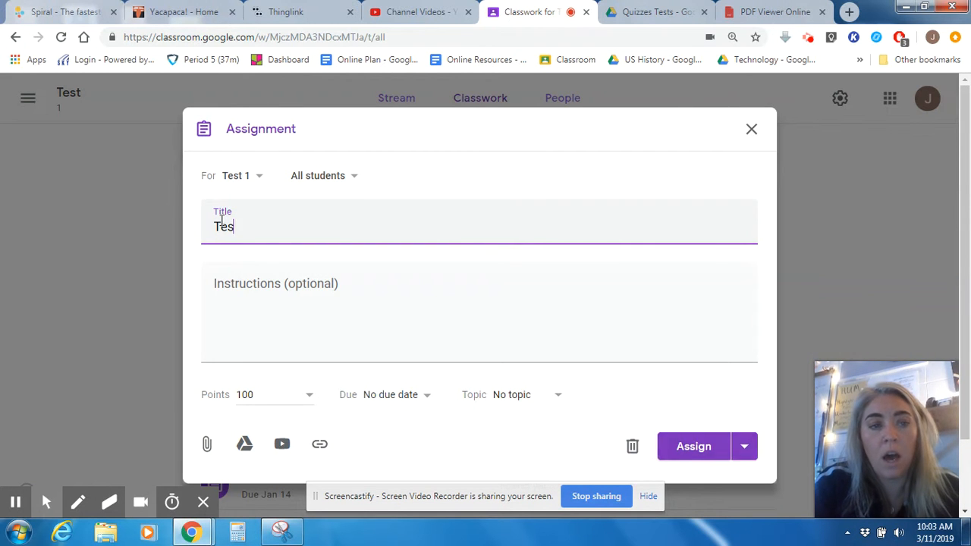
{"action": "type", "text": "t Kami"}
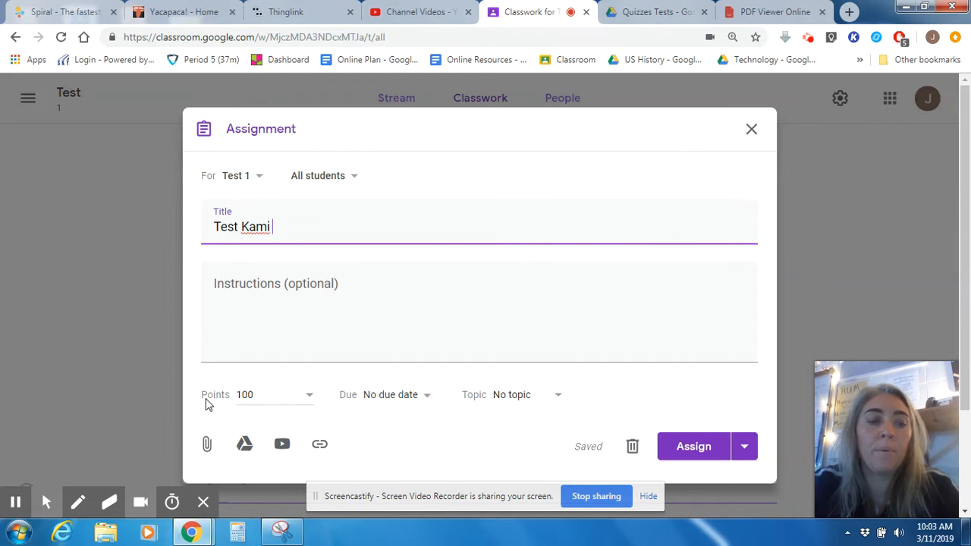
- Attach BFG26EAD.PDF from My Drive to the assignment and preview the file
{"action": "left_click", "coordinate": [253, 445]}
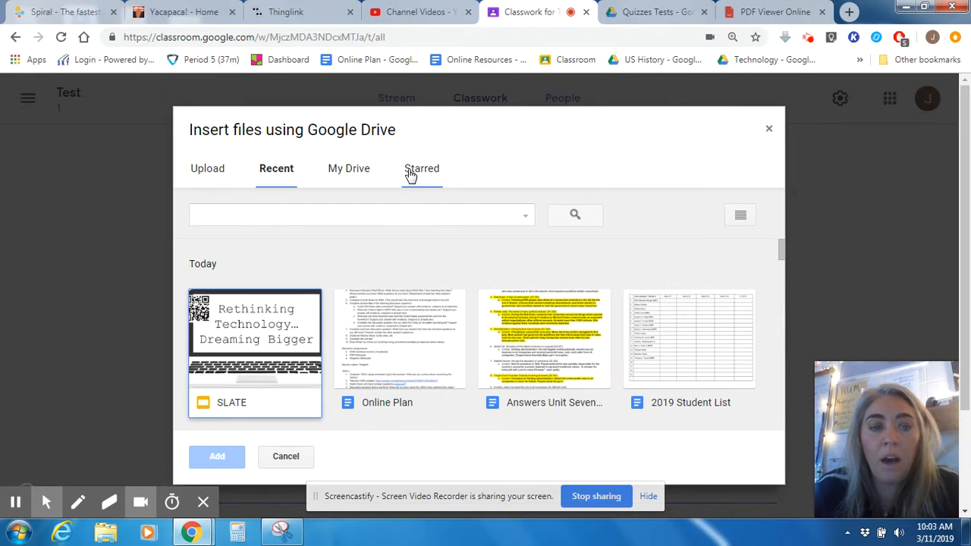
{"action": "left_click", "coordinate": [347, 170]}
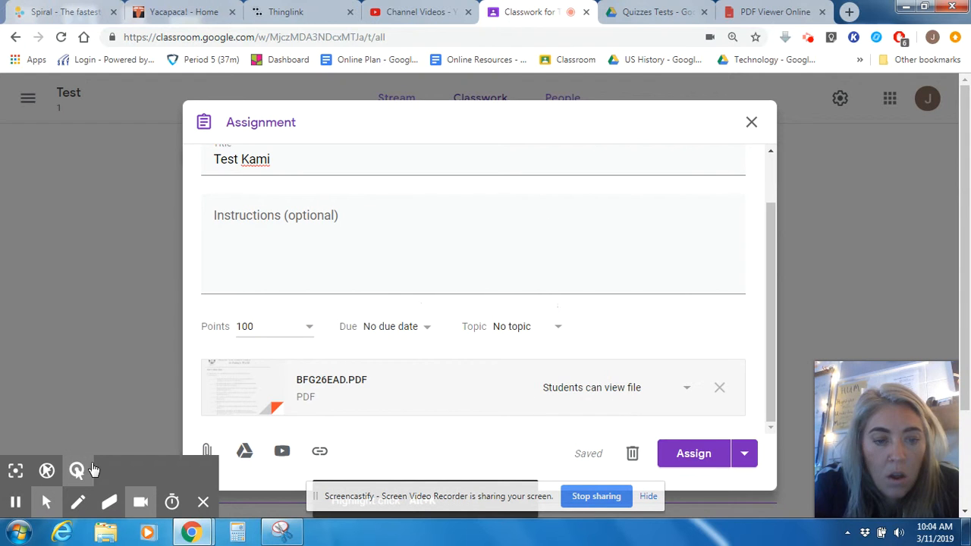
{"action": "left_click", "coordinate": [250, 396]}
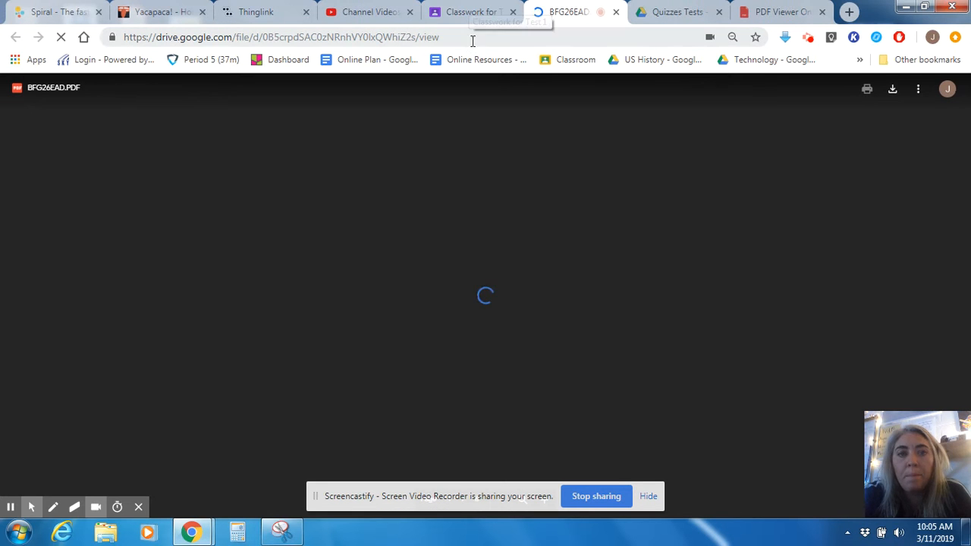
{"action": "scroll", "coordinate": [641, 227], "scroll_direction": "down", "scroll_amount": 4}
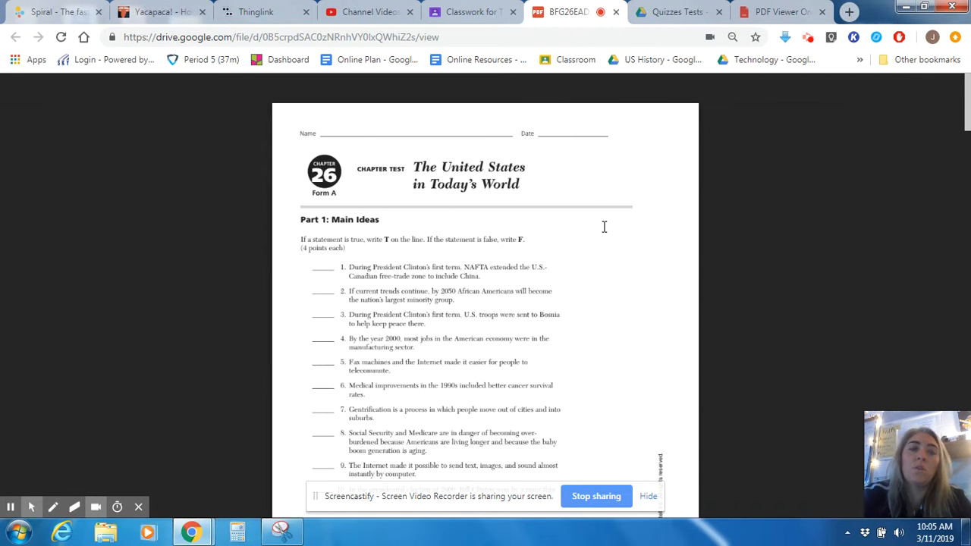
{"action": "left_click", "coordinate": [497, 12]}
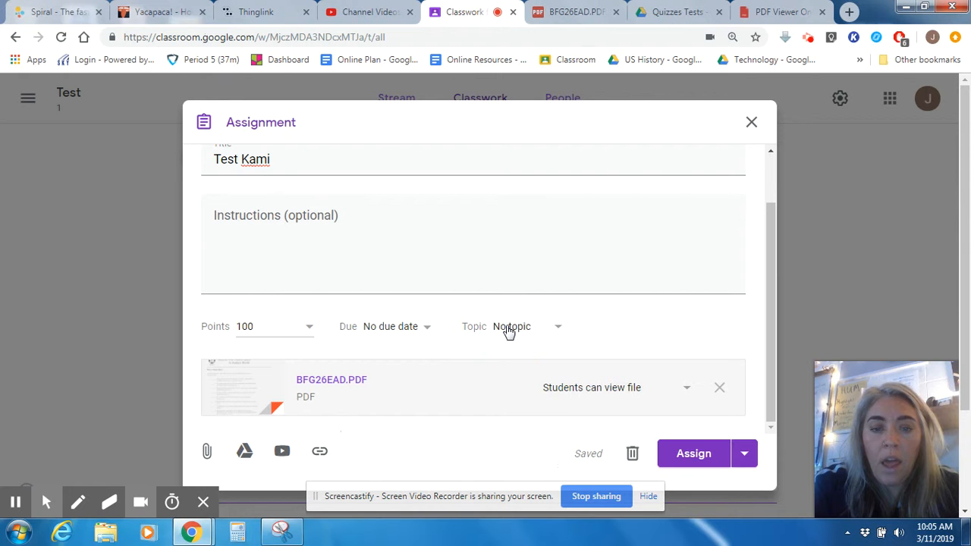
- File the assignment under the Unit 1 topic and assign it to all students
{"action": "left_click", "coordinate": [509, 330]}
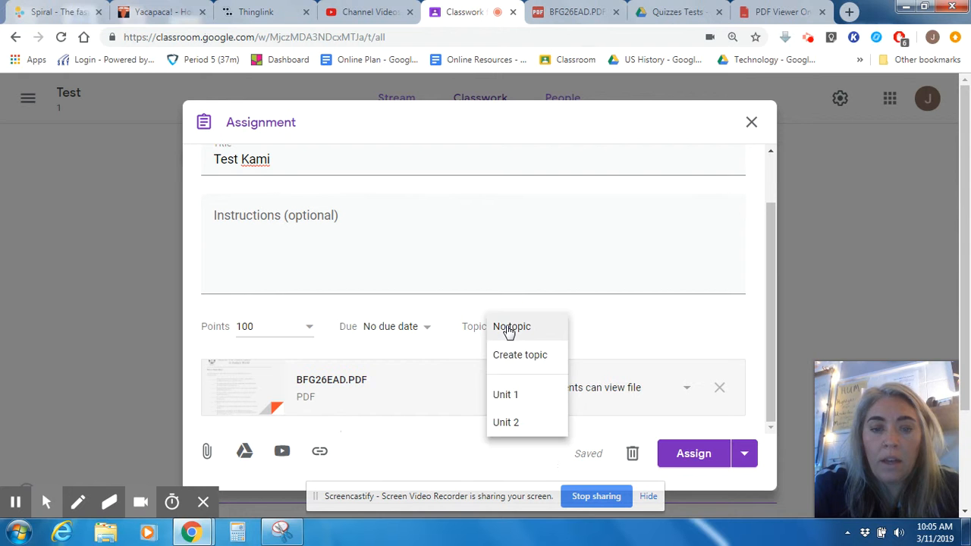
{"action": "left_click", "coordinate": [539, 395]}
{"action": "scroll", "coordinate": [356, 242], "scroll_direction": "up", "scroll_amount": 1}
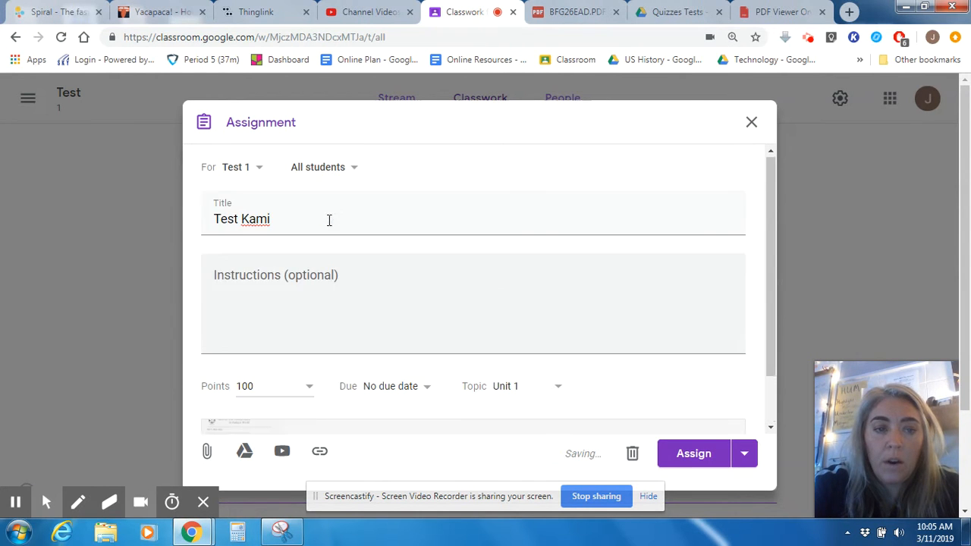
{"action": "left_click", "coordinate": [694, 459]}
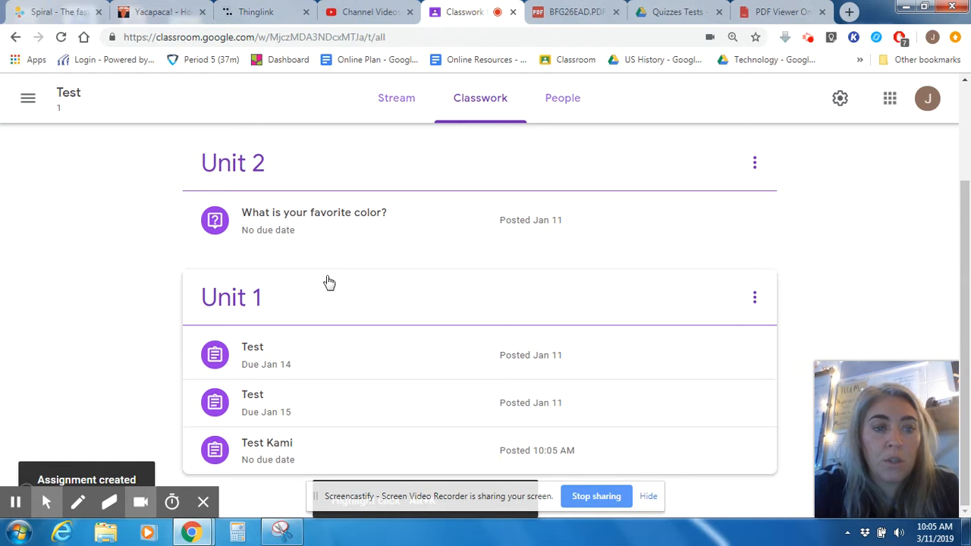
- Open the PDF attached to the posted Test Kami assignment and launch it in Kami
{"action": "left_click", "coordinate": [260, 448]}
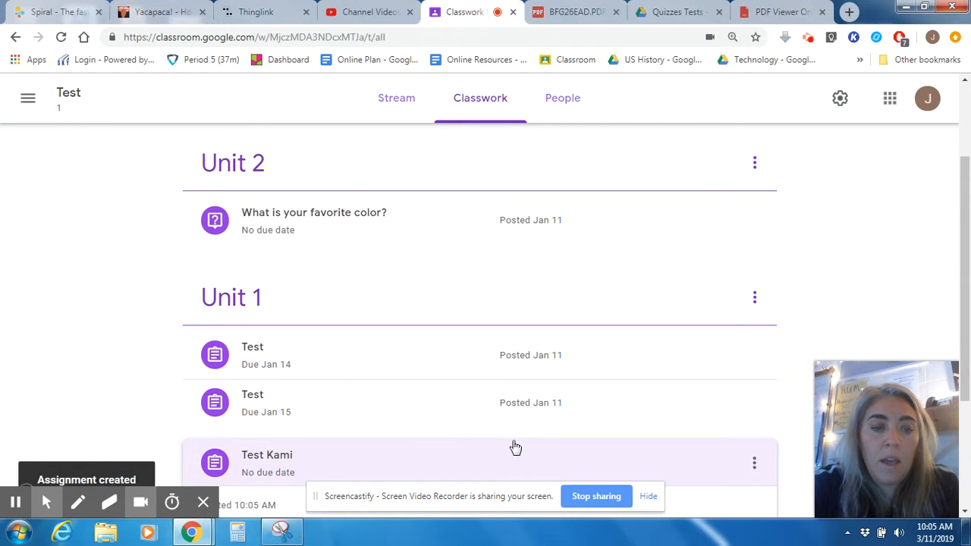
{"action": "left_click", "coordinate": [289, 406]}
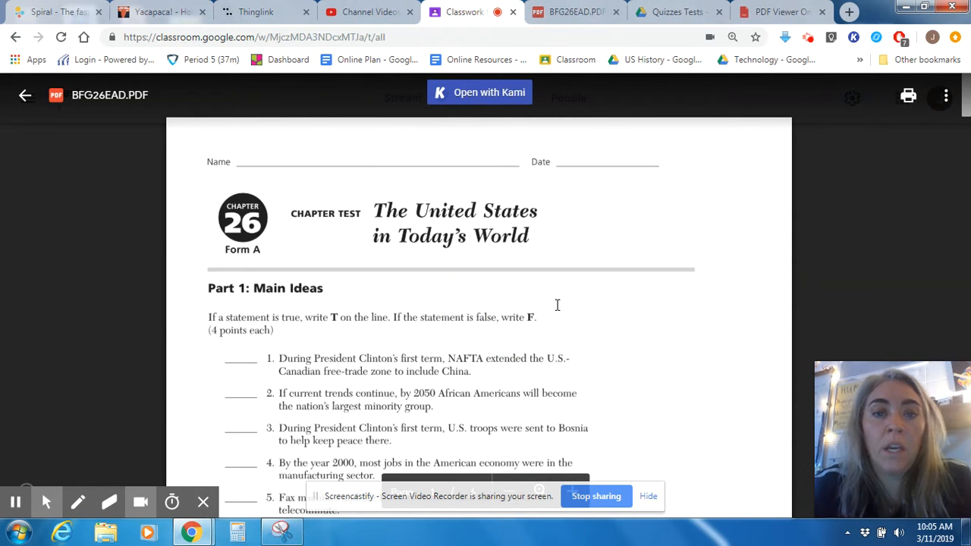
{"action": "left_click", "coordinate": [505, 100]}
{"action": "left_click", "coordinate": [505, 100]}
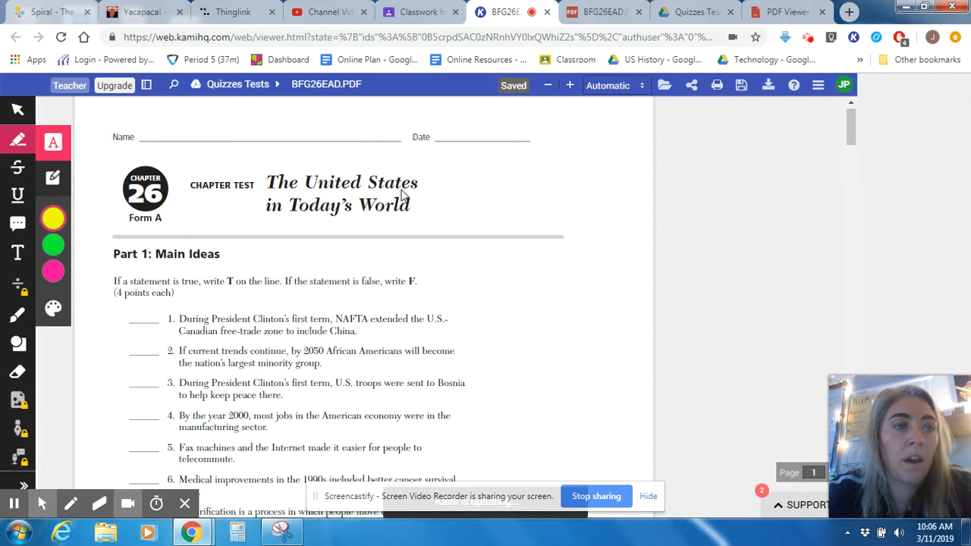
- Rename the PDF document as "Chapter 26 Test"
{"action": "left_click", "coordinate": [355, 84]}
{"action": "left_click_drag", "start_coordinate": [362, 84], "coordinate": [256, 94]}
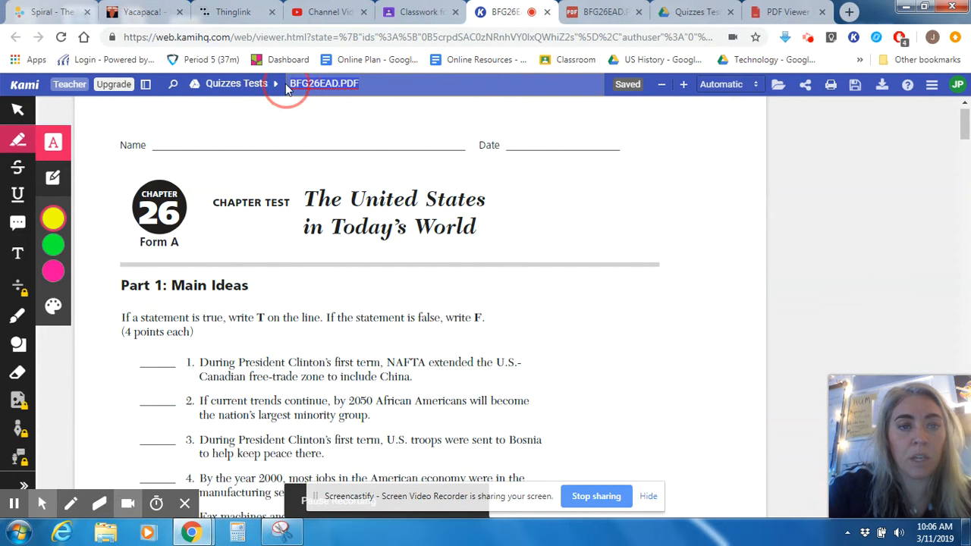
{"action": "type", "text": "Chap"}
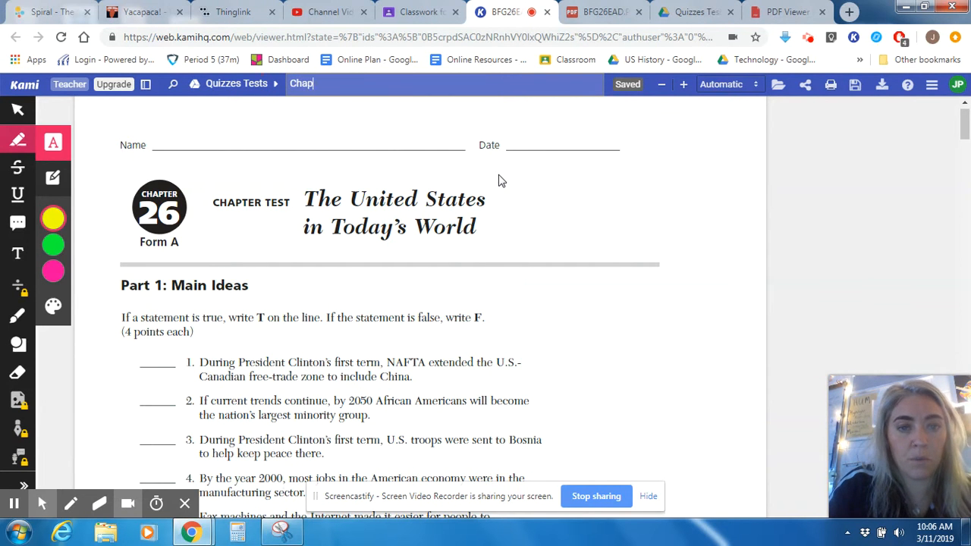
{"action": "type", "text": "ter 26 Test"}
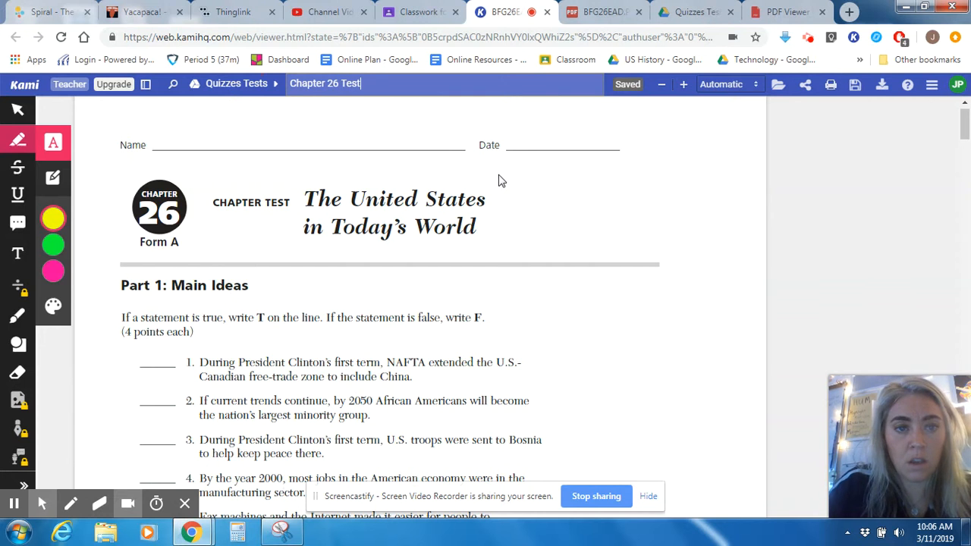
{"action": "left_click", "coordinate": [357, 317]}
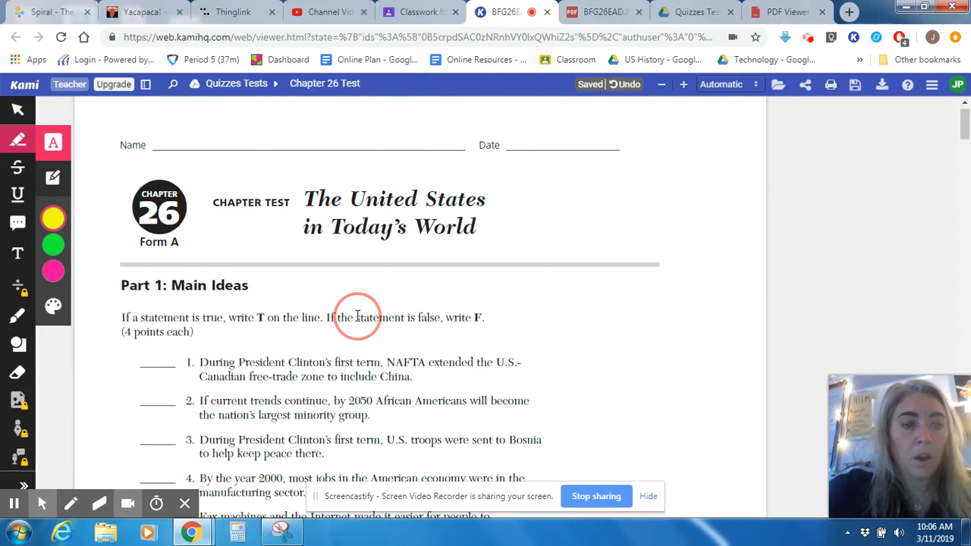
- Answer question 1 with a black "T" text box and question 2 with a freehand-drawn "F" on their answer lines
{"action": "scroll", "coordinate": [518, 282], "scroll_direction": "down", "scroll_amount": 1}
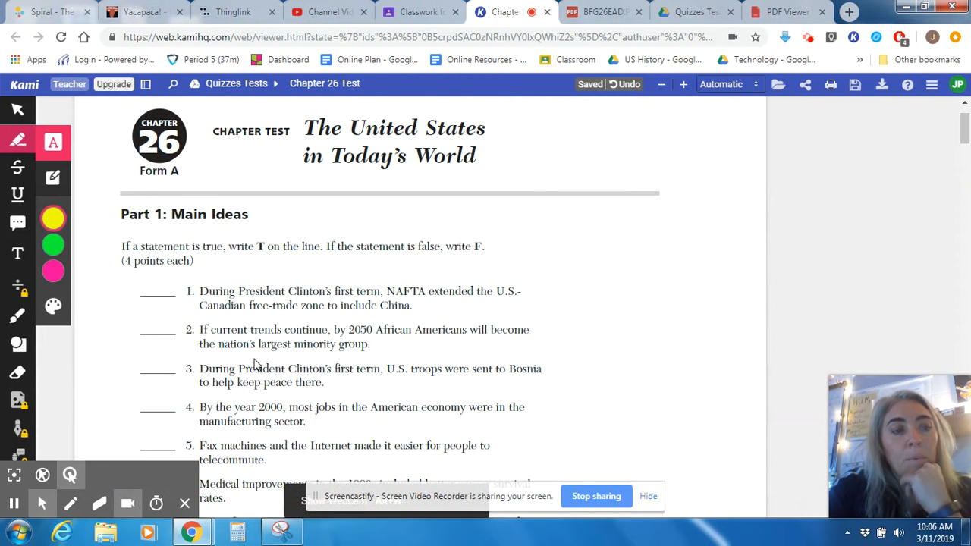
{"action": "mouse_move", "coordinate": [50, 235]}
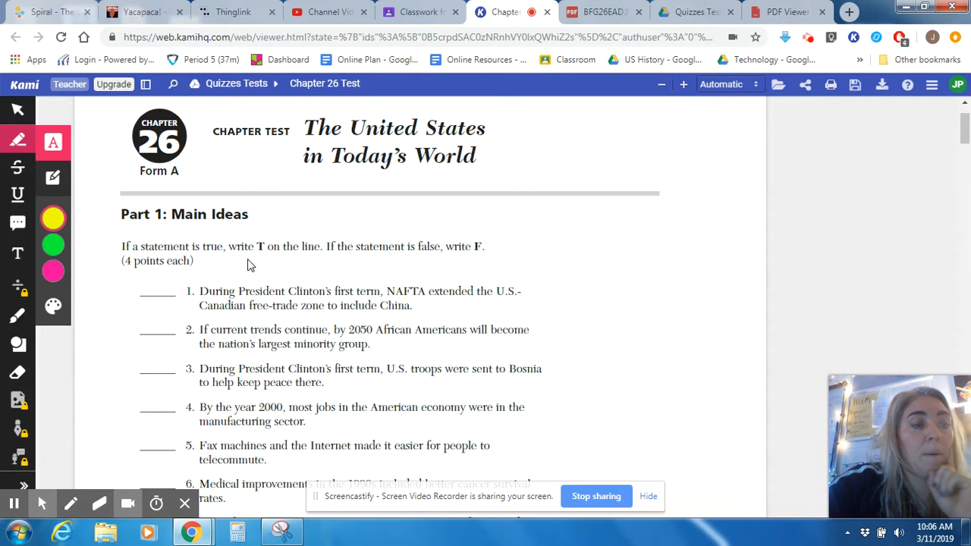
{"action": "left_click", "coordinate": [18, 316]}
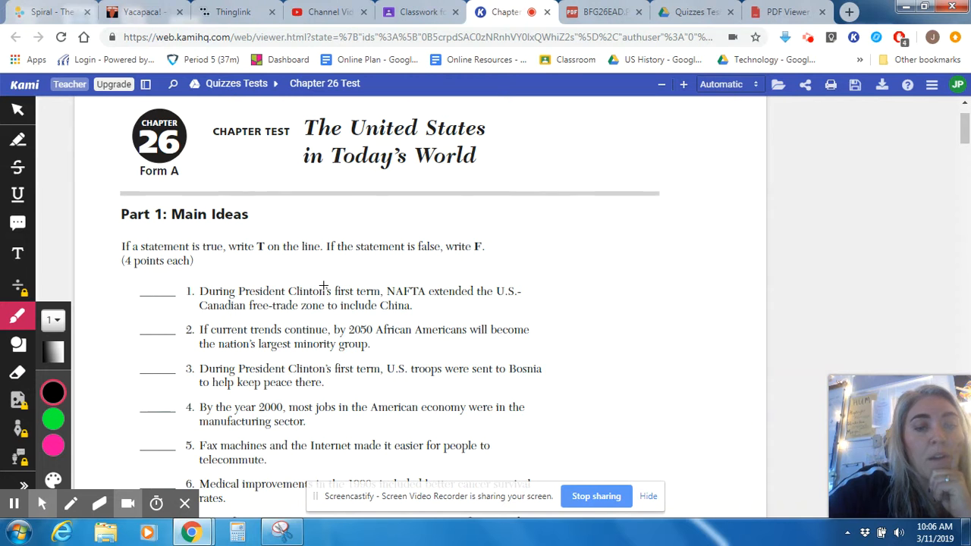
{"action": "scroll", "coordinate": [316, 284], "scroll_direction": "down", "scroll_amount": 1}
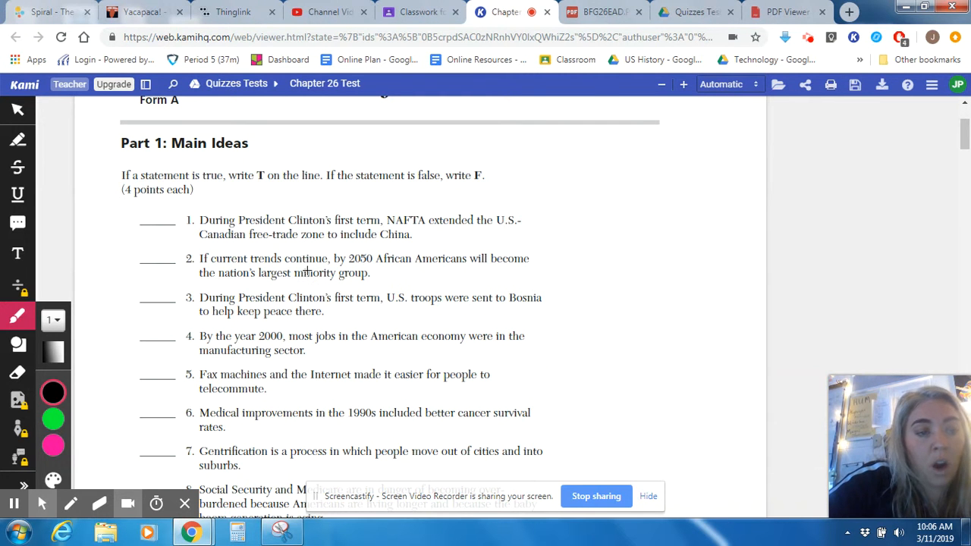
{"action": "left_click", "coordinate": [18, 252]}
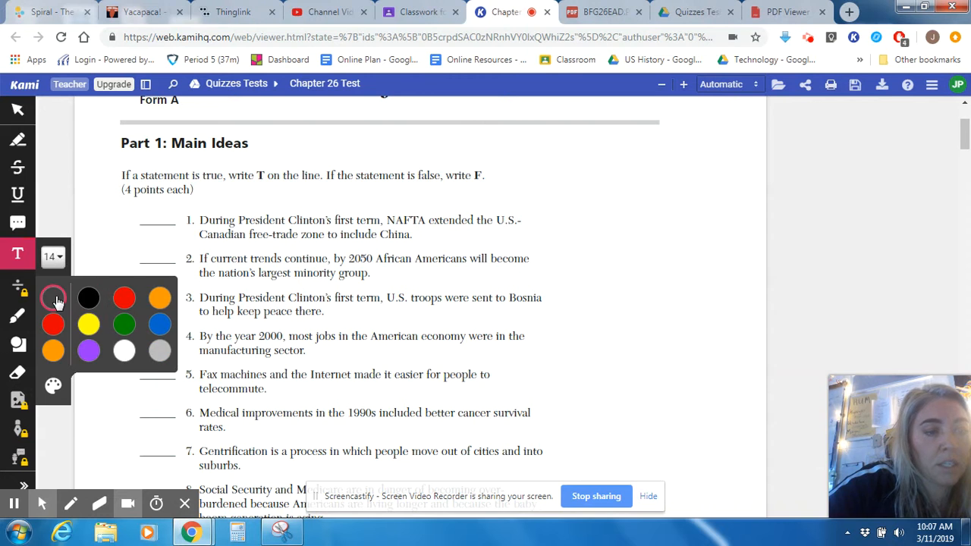
{"action": "left_click", "coordinate": [82, 297]}
{"action": "left_click", "coordinate": [151, 209]}
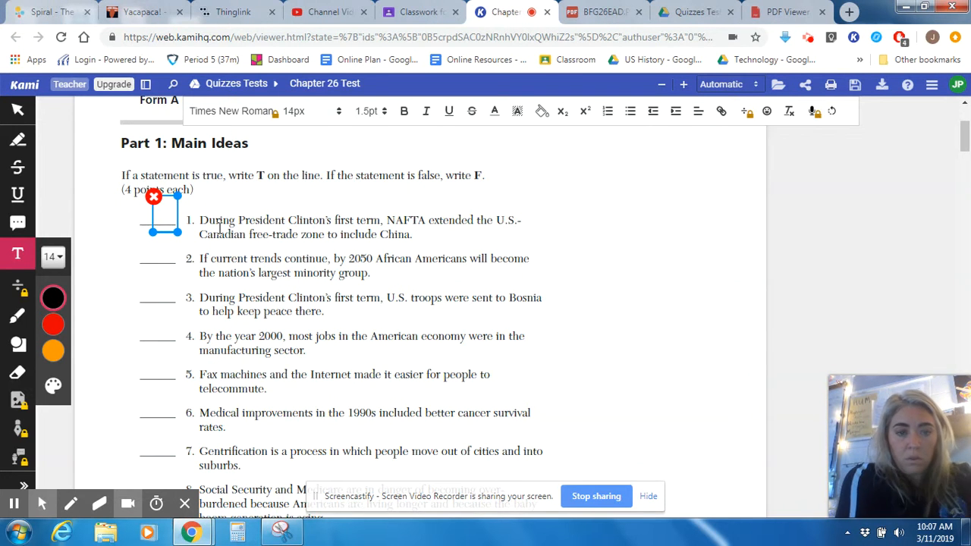
{"action": "type", "text": "T"}
{"action": "left_click", "coordinate": [171, 257]}
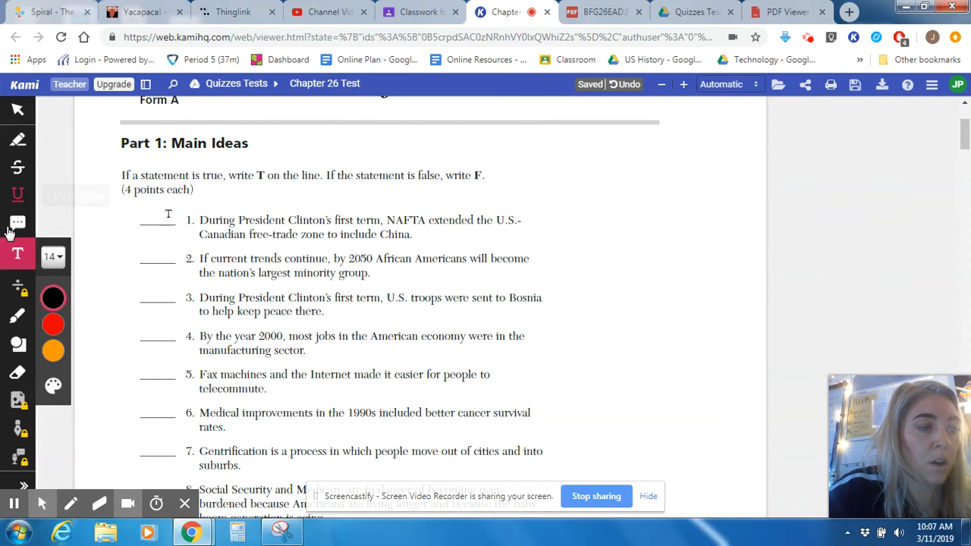
{"action": "left_click", "coordinate": [17, 316]}
{"action": "mouse_move", "coordinate": [166, 241]}
{"action": "left_mouse_down"}
{"action": "mouse_move", "coordinate": [148, 253]}
{"action": "mouse_move", "coordinate": [167, 252]}
{"action": "left_mouse_up"}
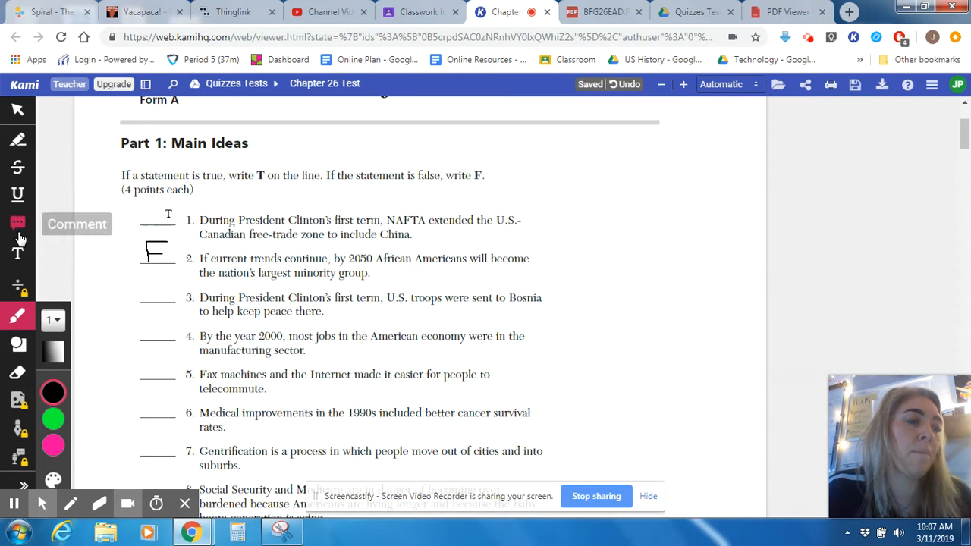
- Highlight the full statement of question 1 in yellow and view the highlight's color options
{"action": "left_click", "coordinate": [18, 140]}
{"action": "left_click", "coordinate": [186, 209]}
{"action": "left_click", "coordinate": [201, 220]}
{"action": "left_click_drag", "start_coordinate": [201, 220], "coordinate": [413, 235]}
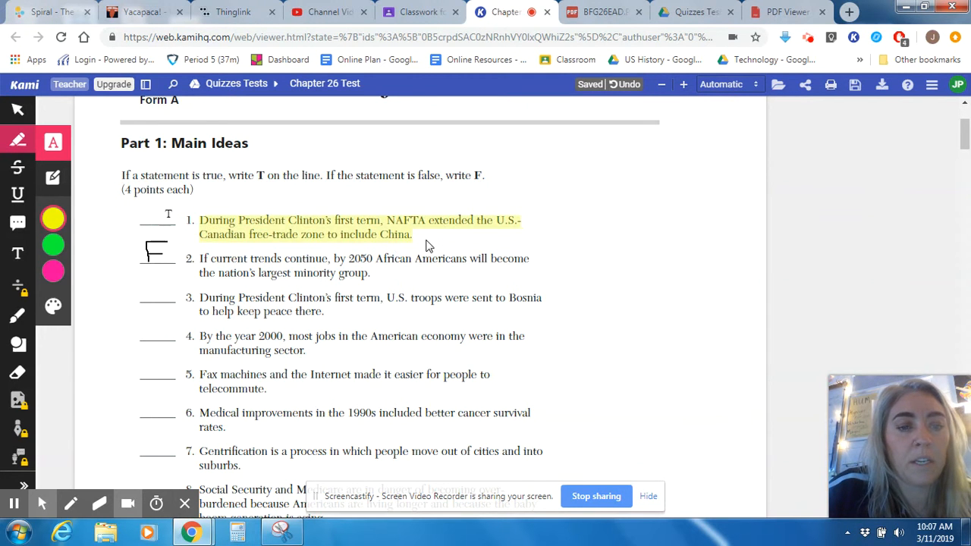
{"action": "left_click", "coordinate": [277, 233]}
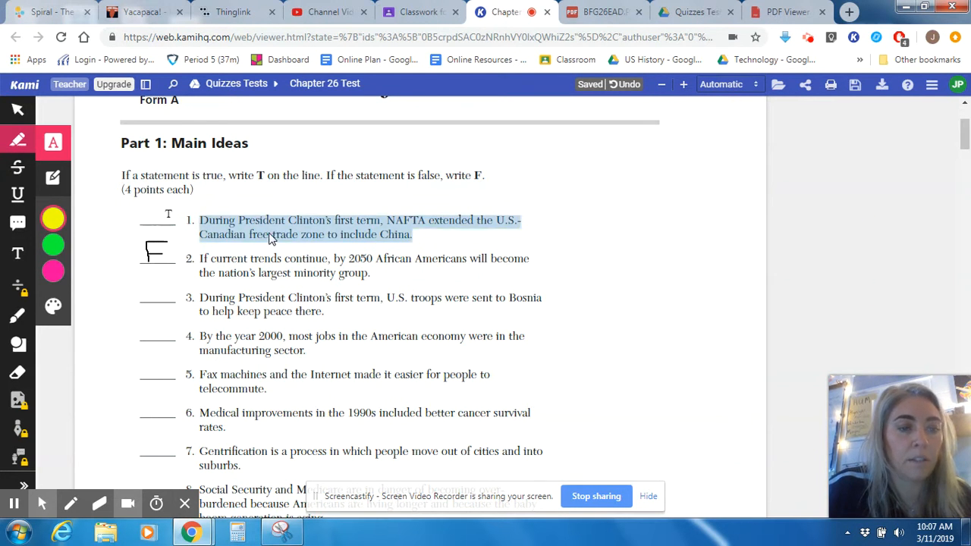
{"action": "left_click", "coordinate": [301, 188]}
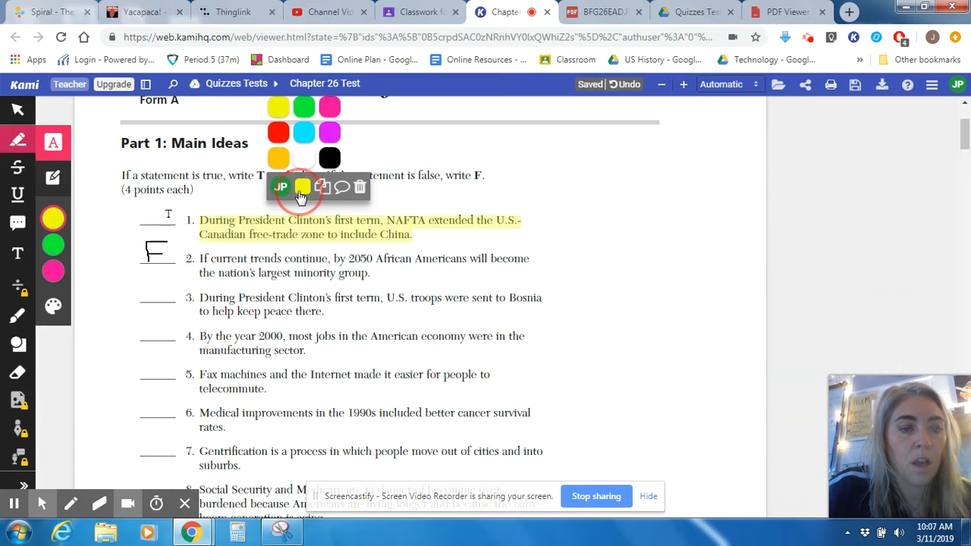
{"action": "left_click", "coordinate": [520, 219]}
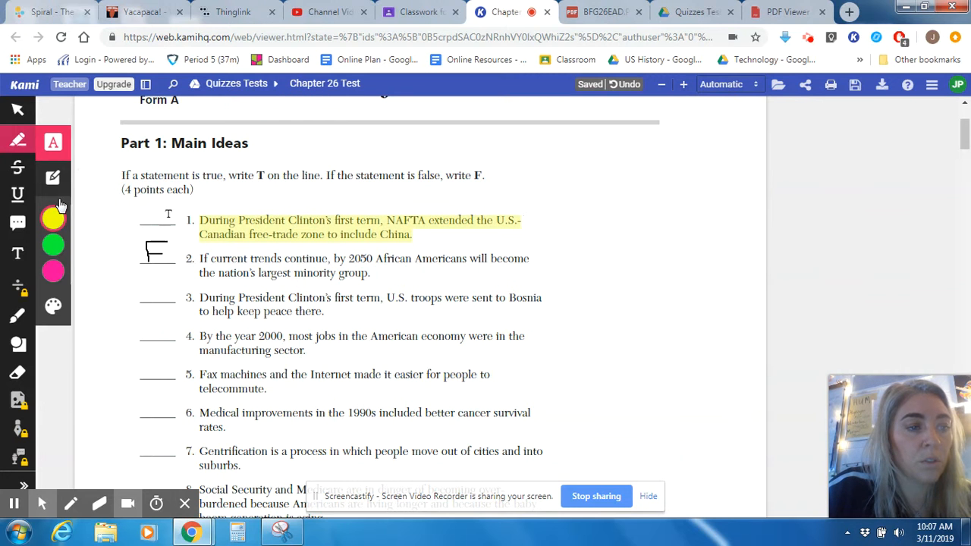
- Attach the comment "Here is my note." to the highlighted statement of question 1
{"action": "left_click", "coordinate": [226, 226]}
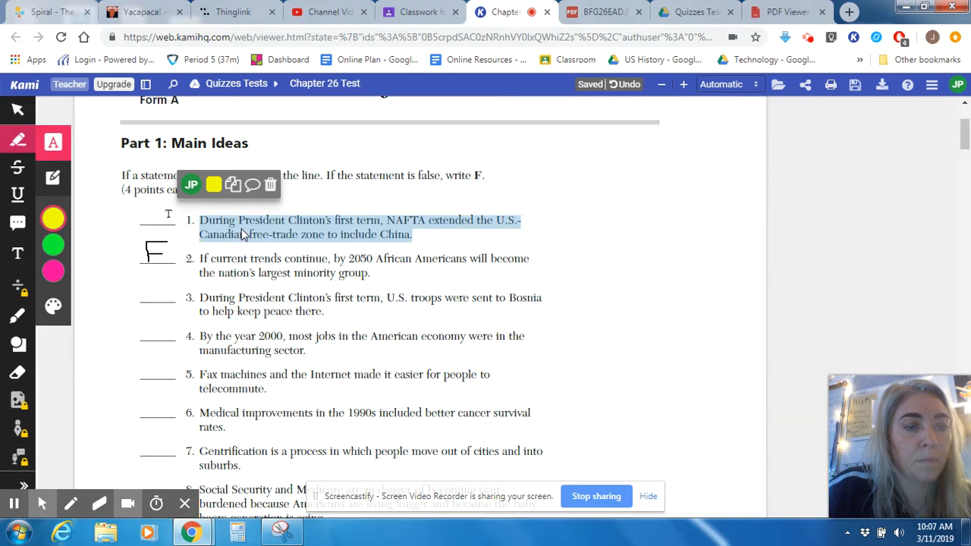
{"action": "left_click", "coordinate": [252, 185]}
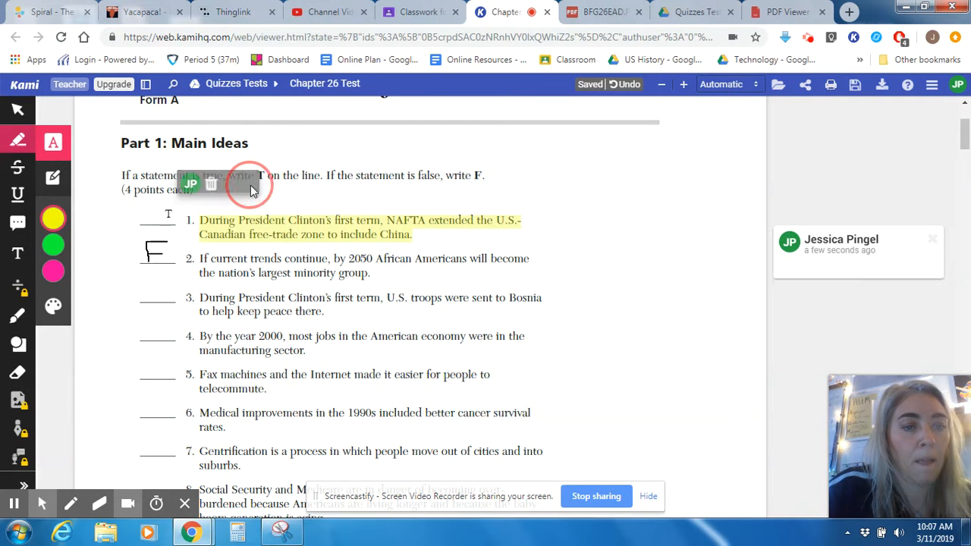
{"action": "type", "text": "Here is my note."}
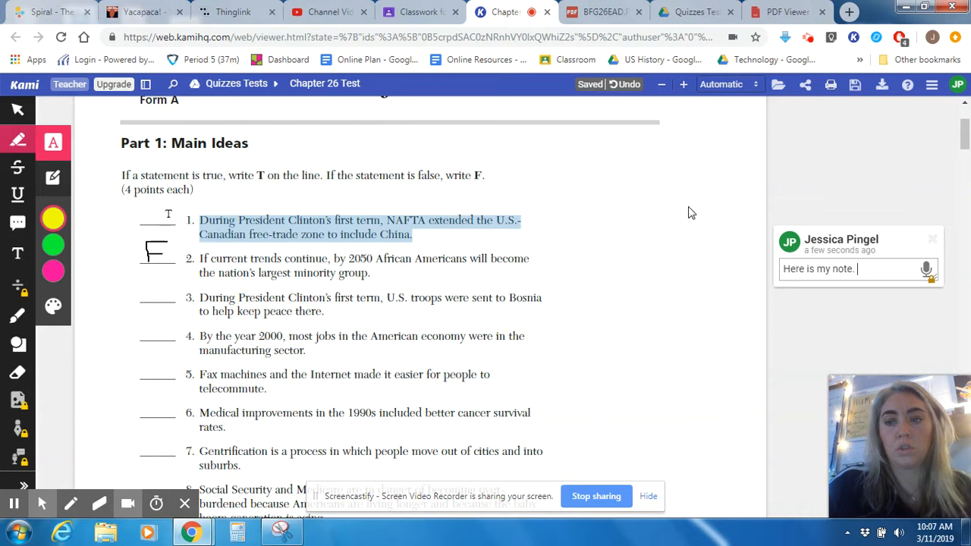
{"action": "left_click", "coordinate": [643, 304]}
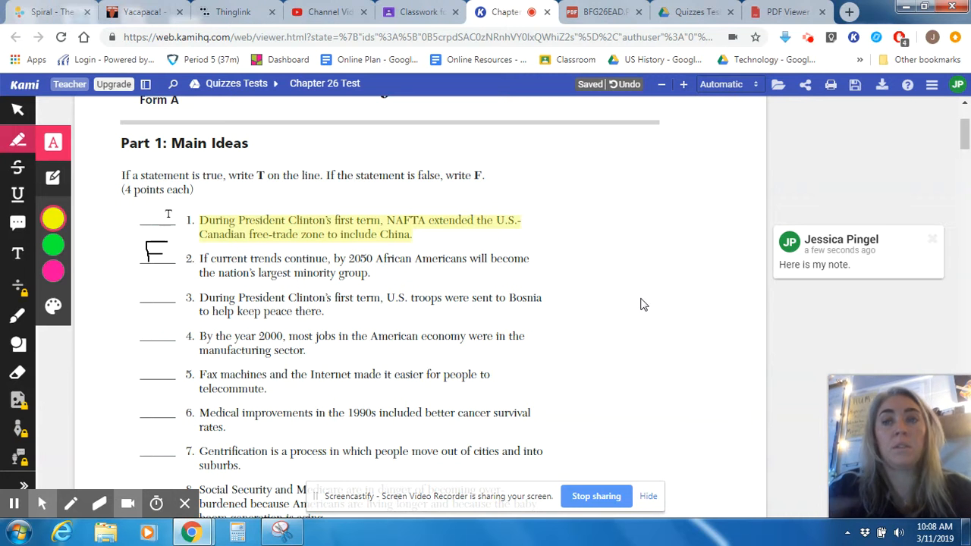
- Check the test document's save options and upload the document to generate a sharing link
{"action": "left_click", "coordinate": [856, 88]}
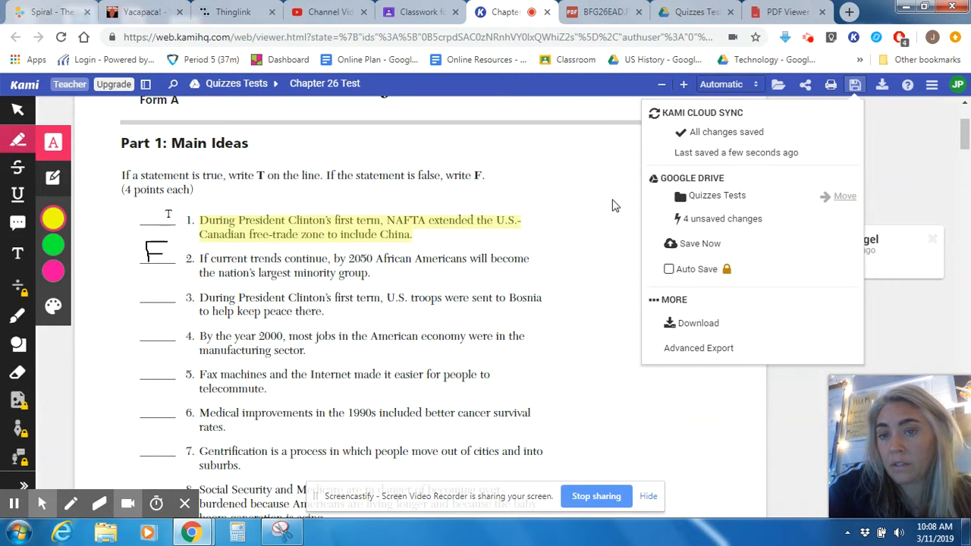
{"action": "left_click", "coordinate": [613, 203]}
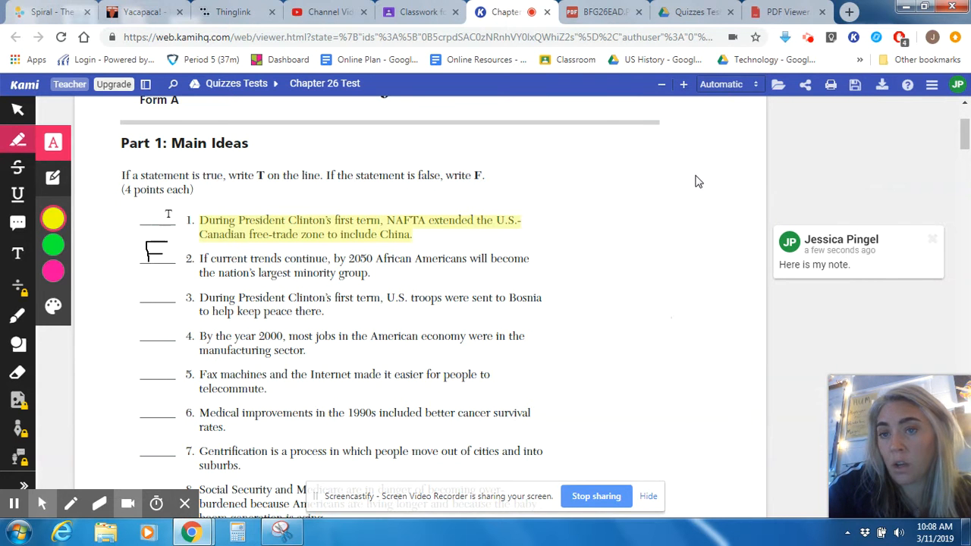
{"action": "left_click", "coordinate": [805, 91]}
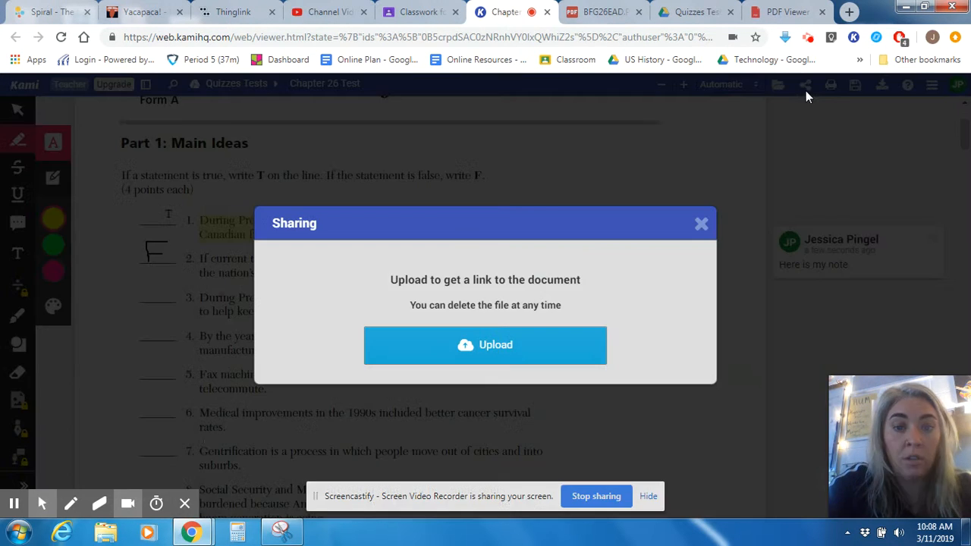
{"action": "left_click", "coordinate": [489, 341]}
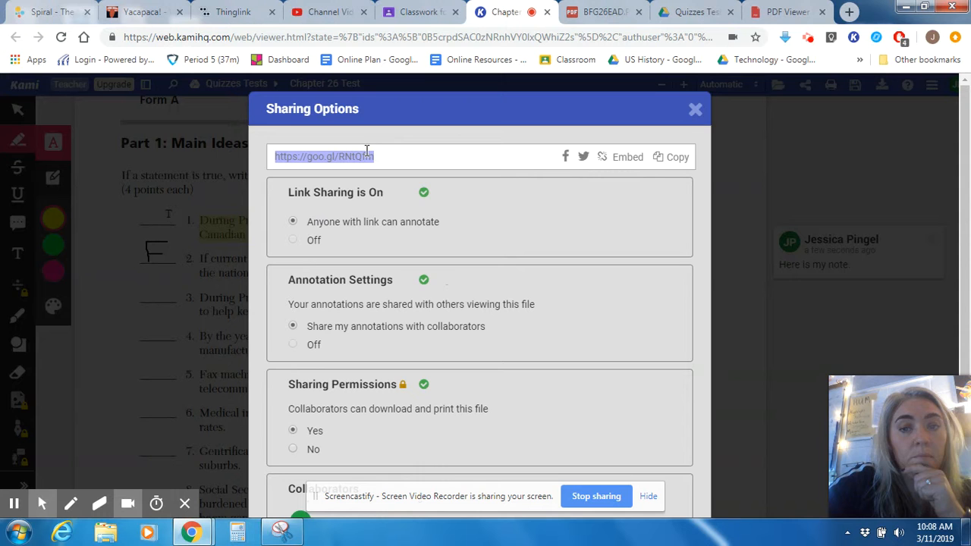
- Review the sharing options for link access, annotations, download and print permissions, and collaborators
{"action": "scroll", "coordinate": [445, 162], "scroll_direction": "down", "scroll_amount": 1}
{"action": "scroll", "coordinate": [445, 161], "scroll_direction": "up", "scroll_amount": 1}
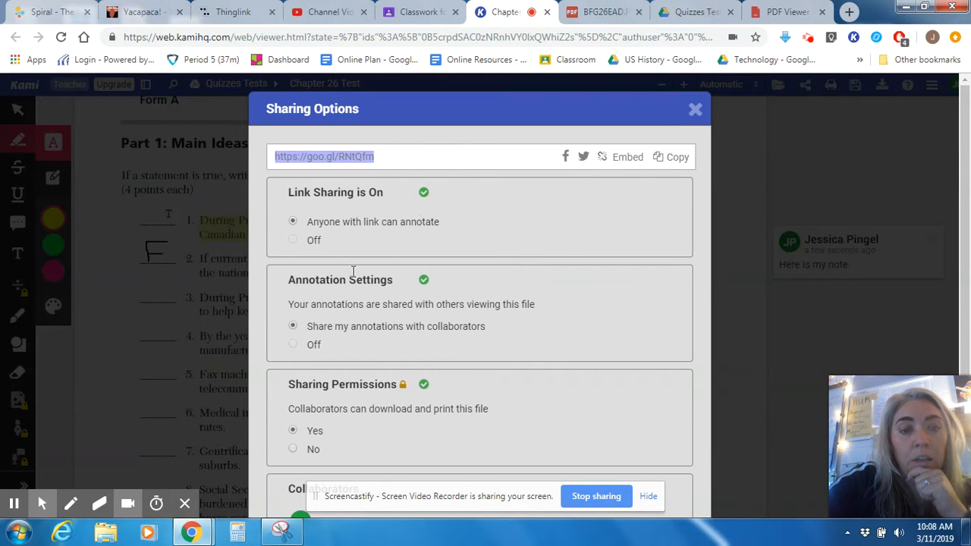
{"action": "scroll", "coordinate": [351, 269], "scroll_direction": "down", "scroll_amount": 1}
{"action": "scroll", "coordinate": [351, 268], "scroll_direction": "down", "scroll_amount": 1}
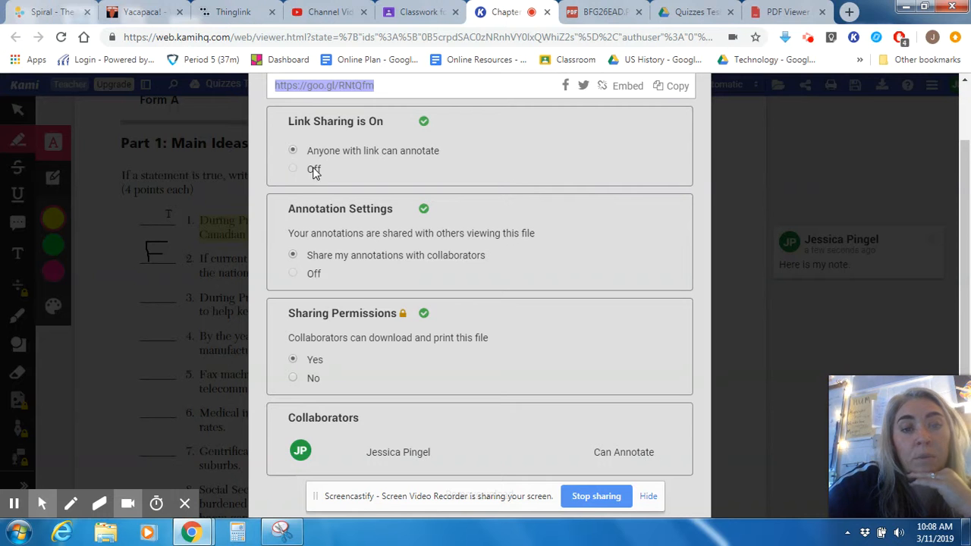
{"action": "scroll", "coordinate": [396, 167], "scroll_direction": "up", "scroll_amount": 1}
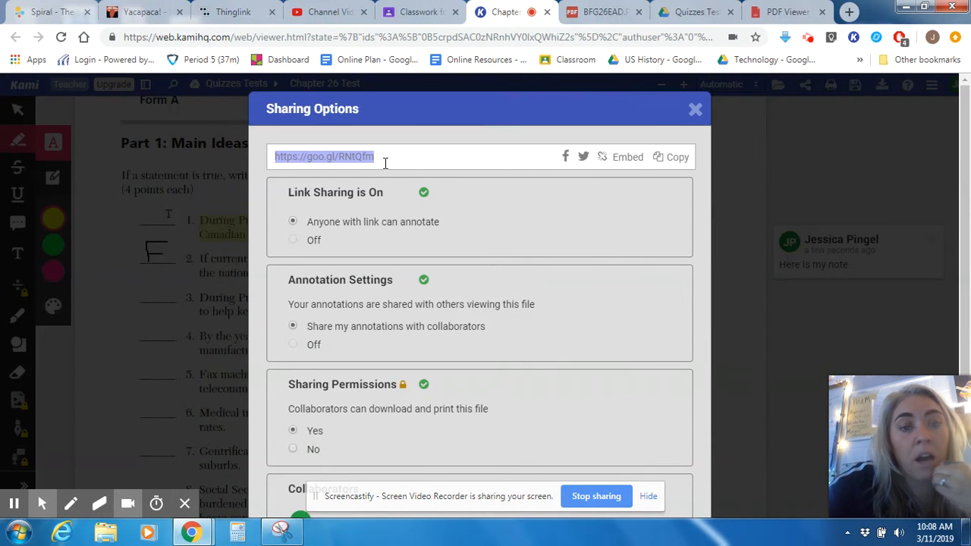
{"action": "scroll", "coordinate": [384, 162], "scroll_direction": "down", "scroll_amount": 1}
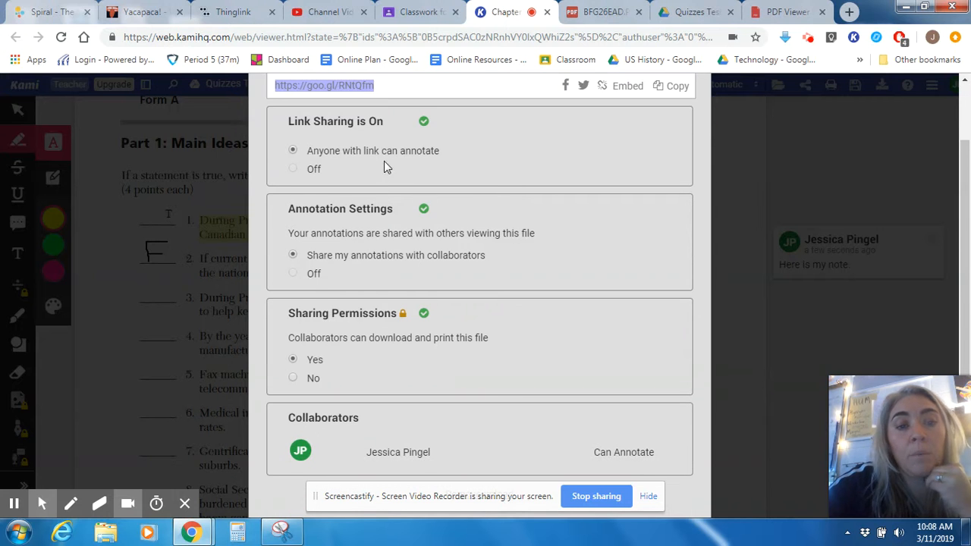
{"action": "scroll", "coordinate": [333, 340], "scroll_direction": "down", "scroll_amount": 1}
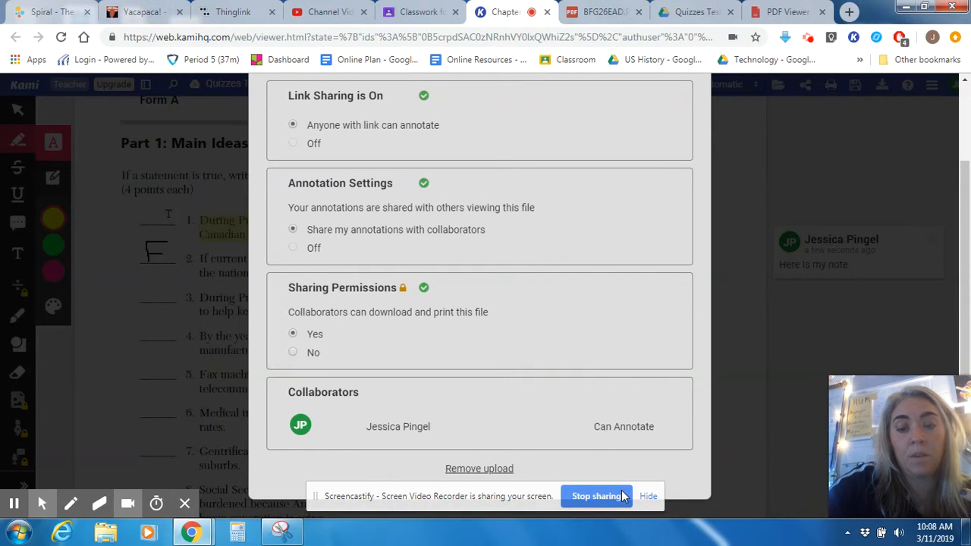
- Hide the screen-sharing notice, copy the document's sharing link and close the sharing options
{"action": "left_click", "coordinate": [647, 496]}
{"action": "scroll", "coordinate": [521, 350], "scroll_direction": "up", "scroll_amount": 1}
{"action": "scroll", "coordinate": [521, 349], "scroll_direction": "up", "scroll_amount": 1}
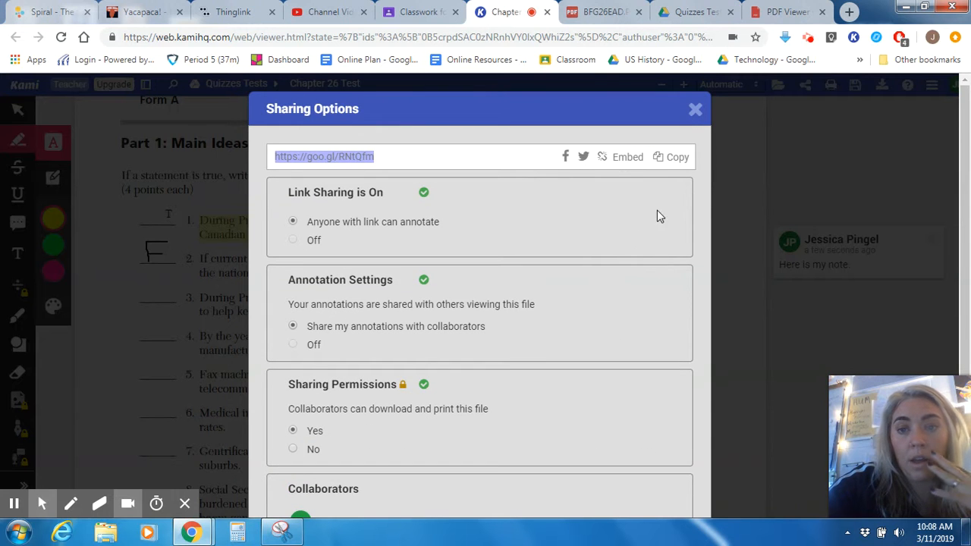
{"action": "left_click", "coordinate": [677, 156]}
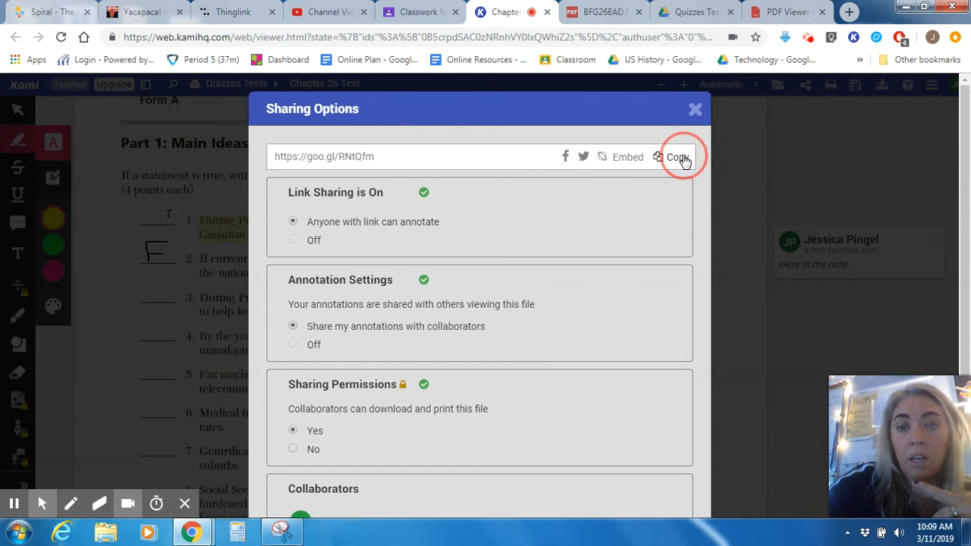
{"action": "left_click", "coordinate": [696, 111]}
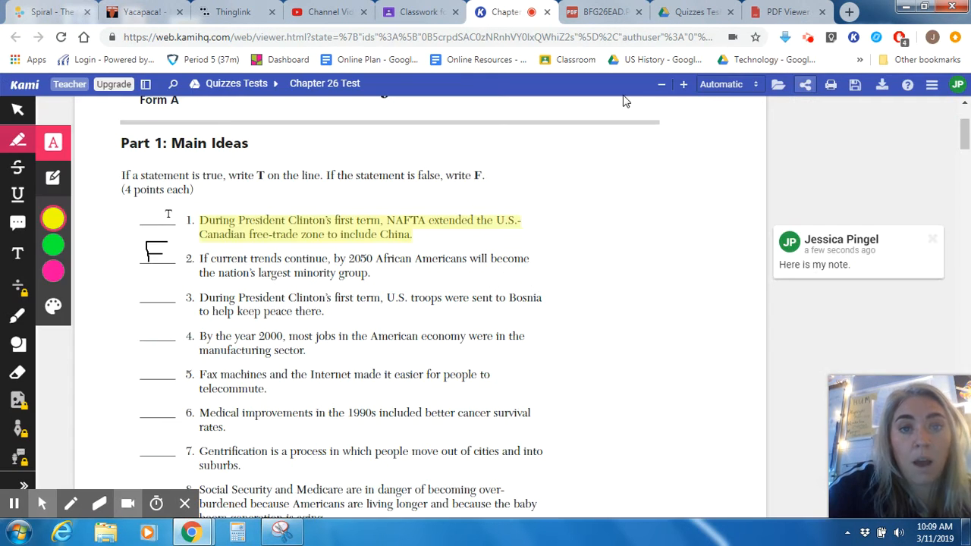
- Switch to Google Classroom to view the "Test Kami" assignment's student work and instructions, and return to the Kami document
{"action": "left_click", "coordinate": [434, 7]}
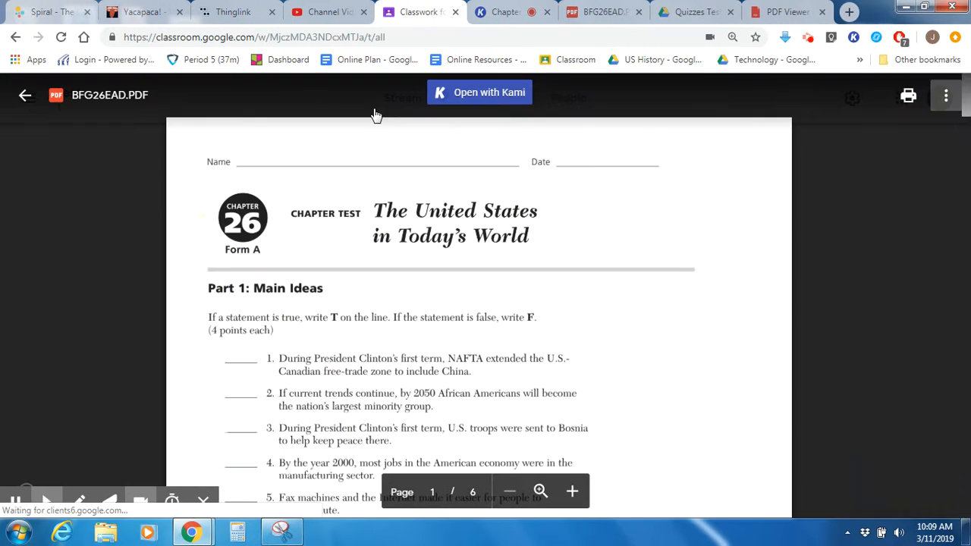
{"action": "left_click", "coordinate": [40, 302]}
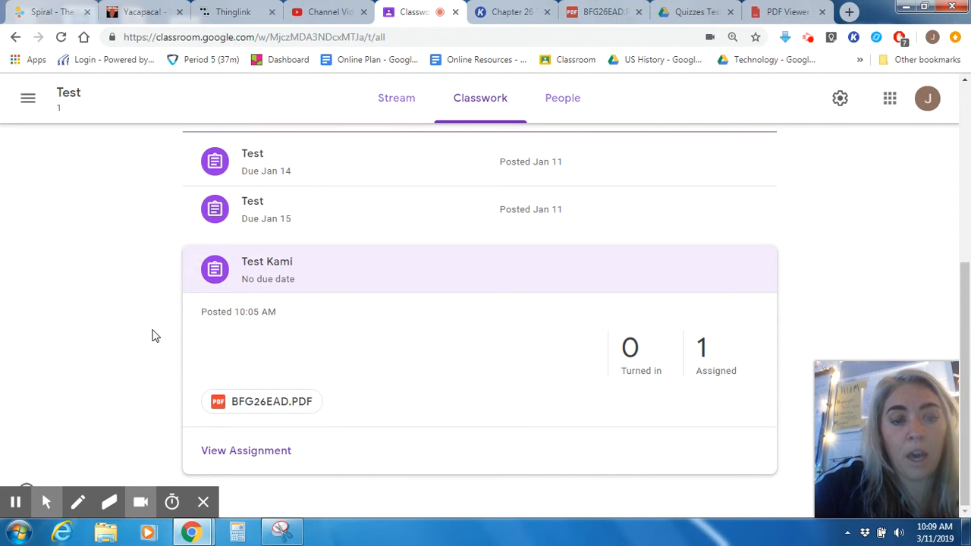
{"action": "left_click", "coordinate": [262, 265]}
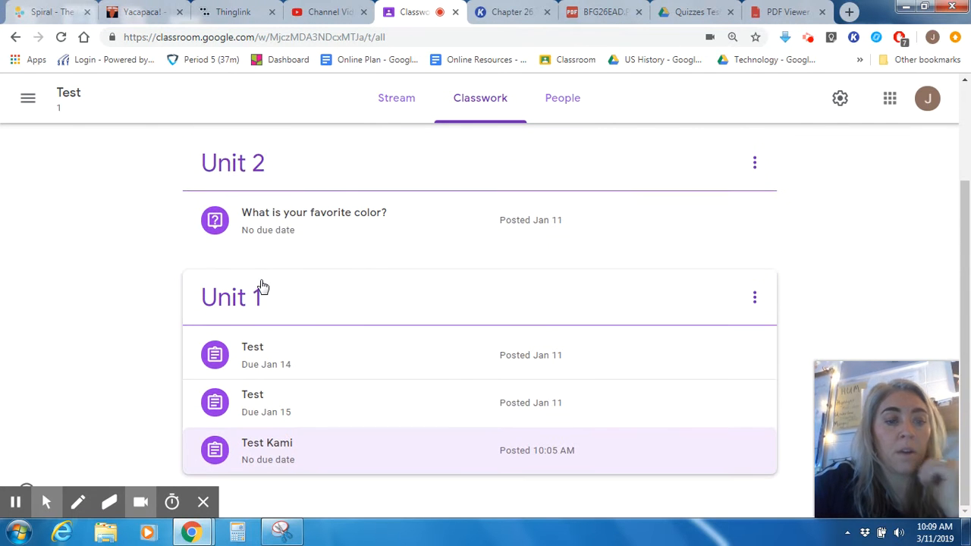
{"action": "left_click", "coordinate": [277, 449]}
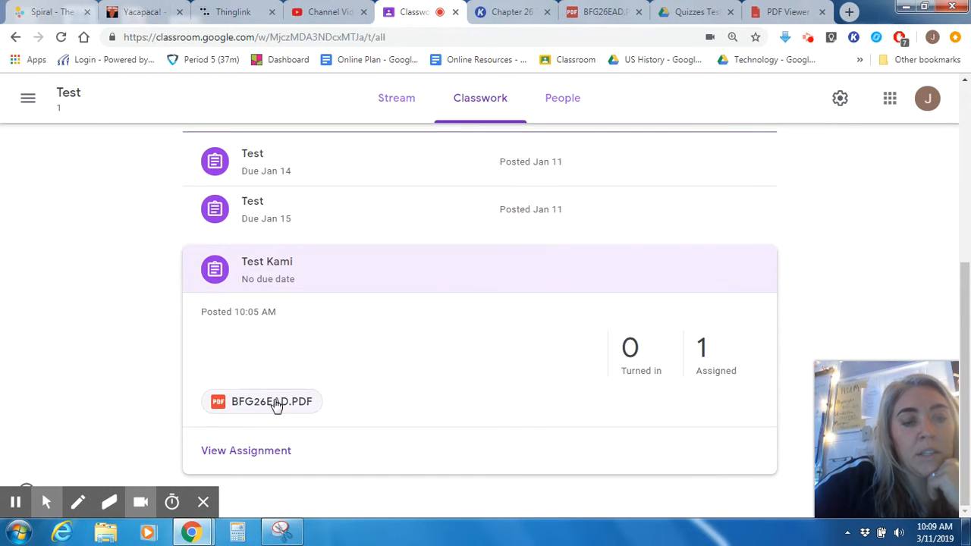
{"action": "left_click", "coordinate": [263, 458]}
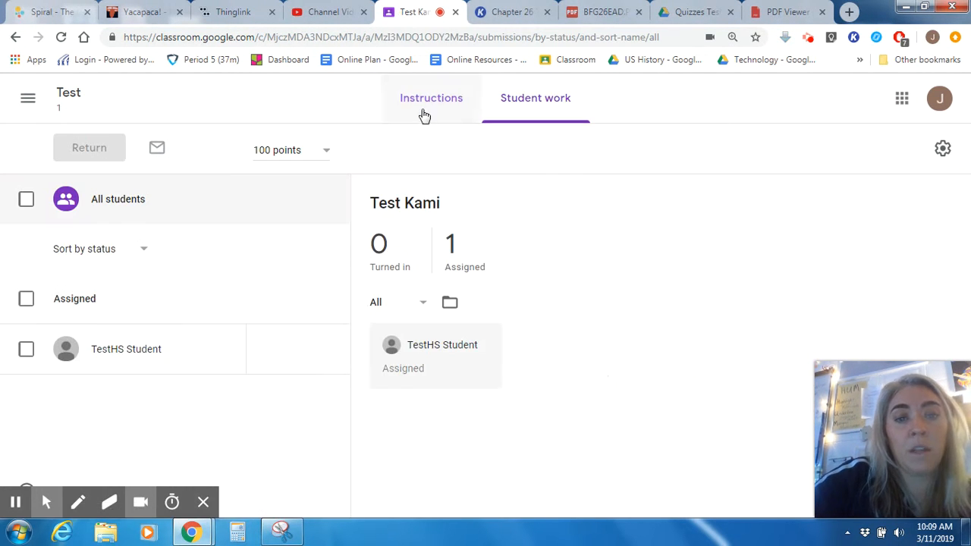
{"action": "left_click", "coordinate": [440, 105]}
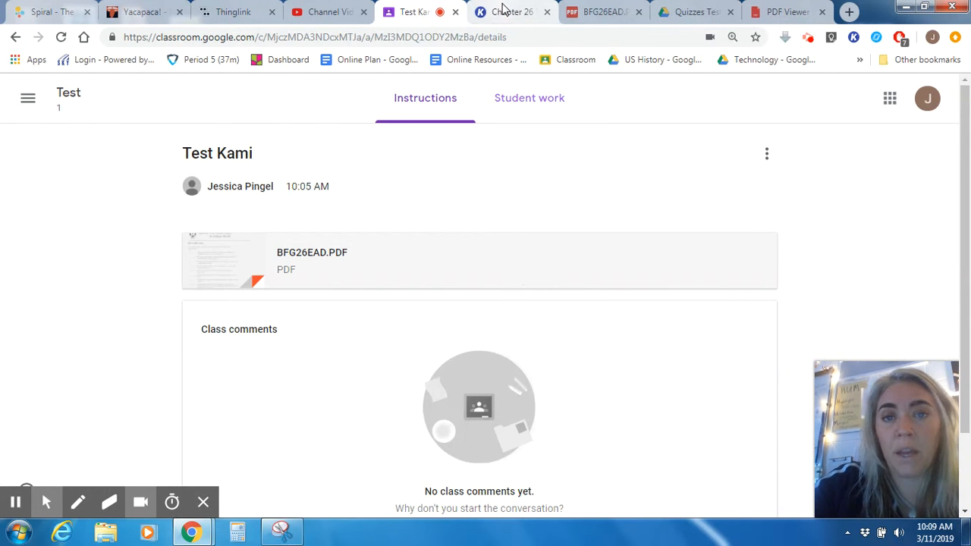
{"action": "left_click", "coordinate": [503, 9]}
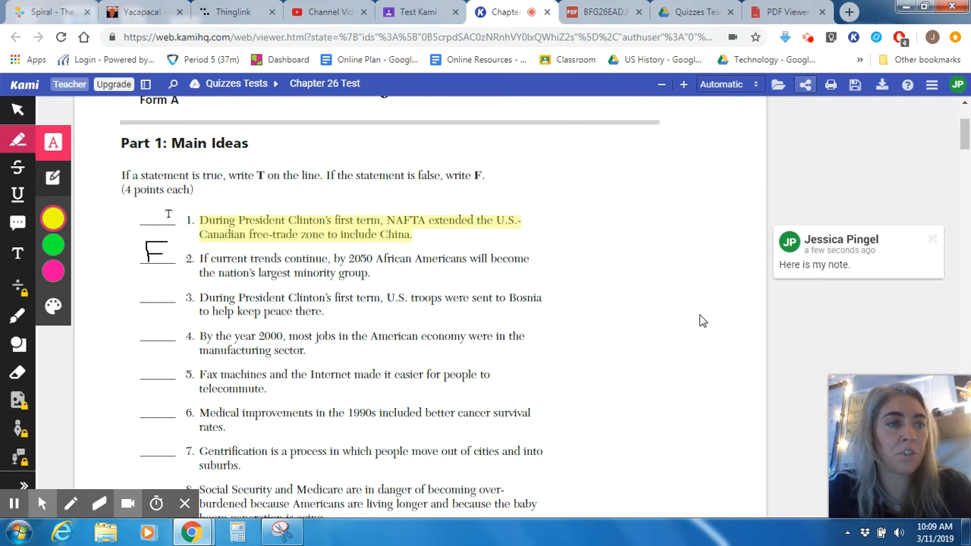